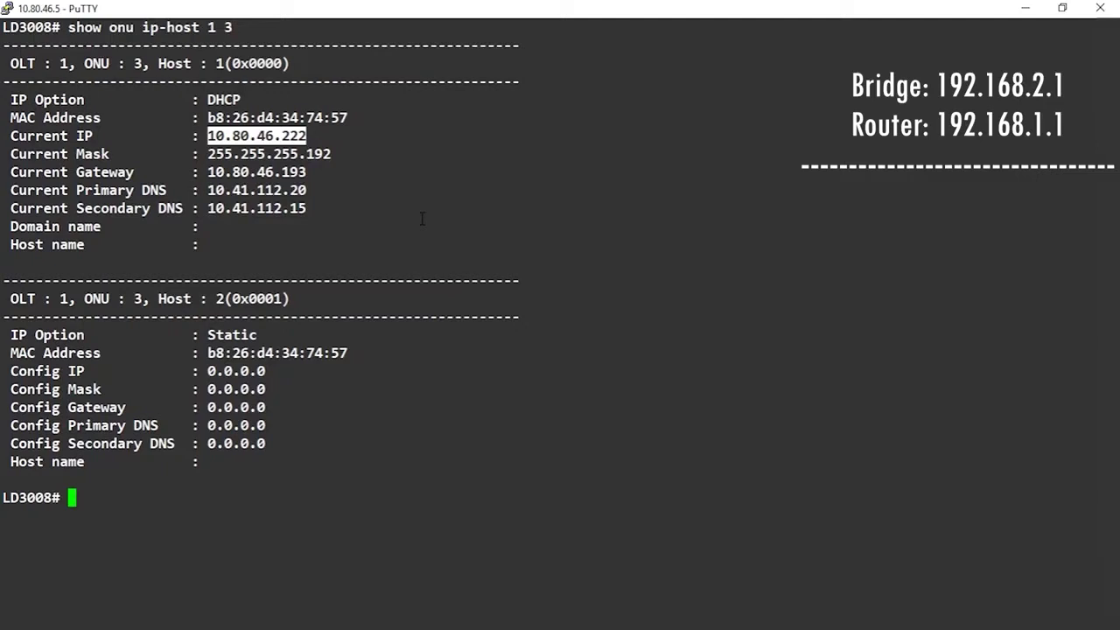
Switch to the web browser and load the ONU's web interface at 10.80.46.222:8080.
{"action": "left_click", "coordinate": [460, 217]}
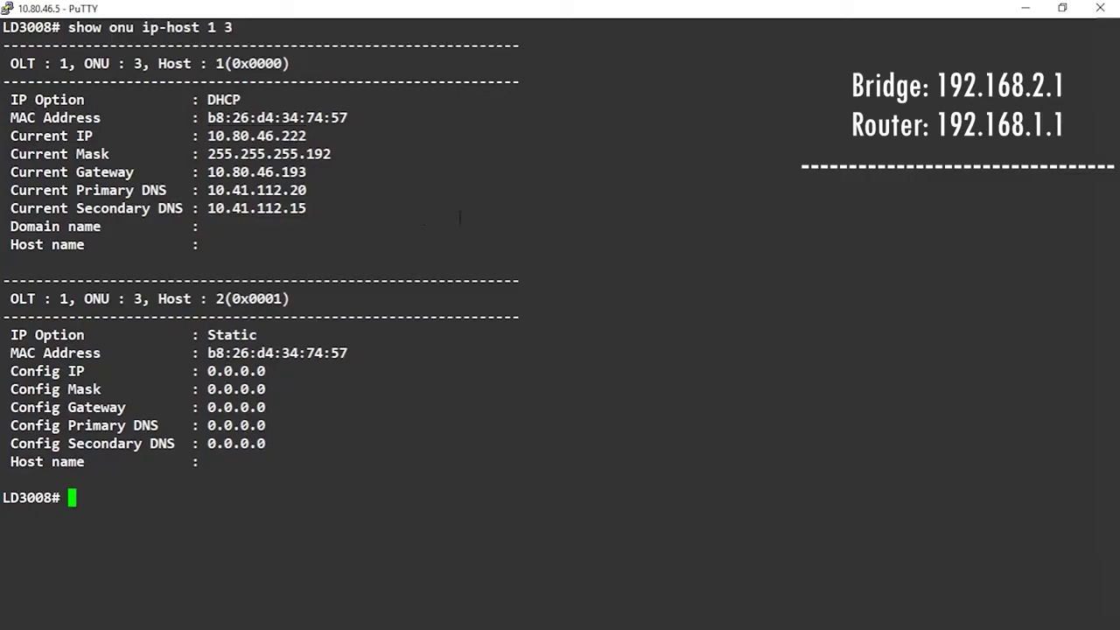
{"action": "key", "text": "alt+Tab"}
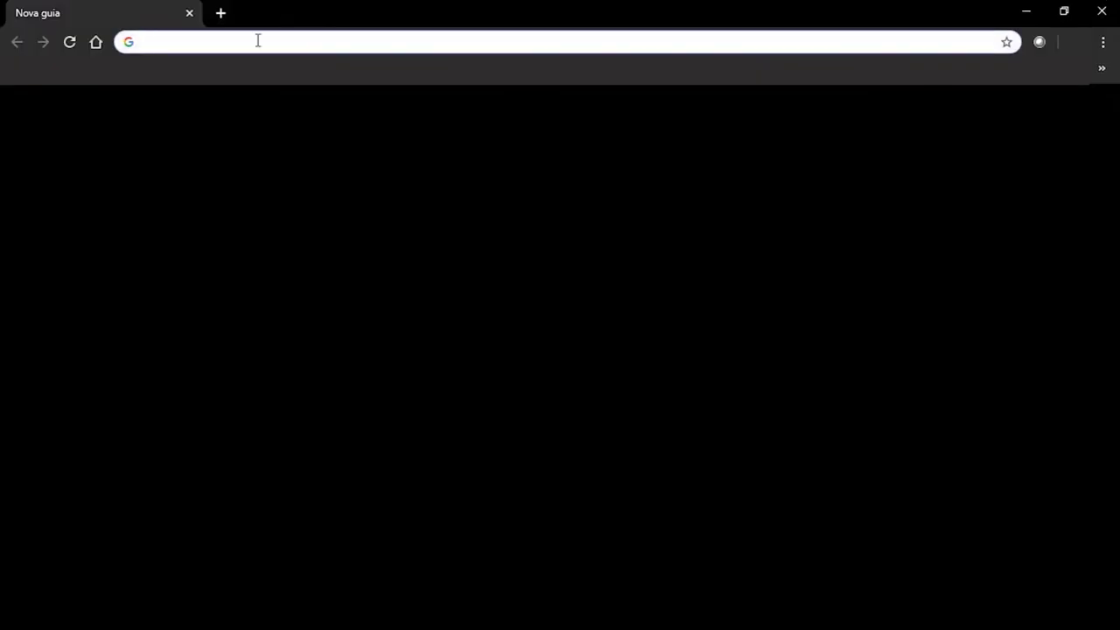
{"action": "type", "text": "10.80.46.222"}
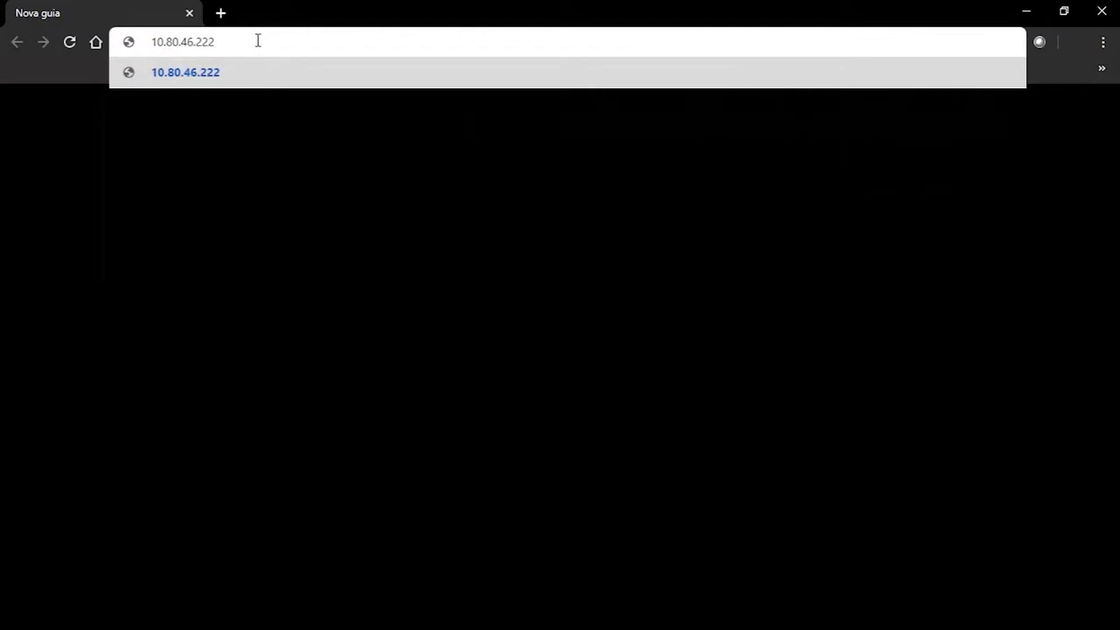
{"action": "type", "text": ":"}
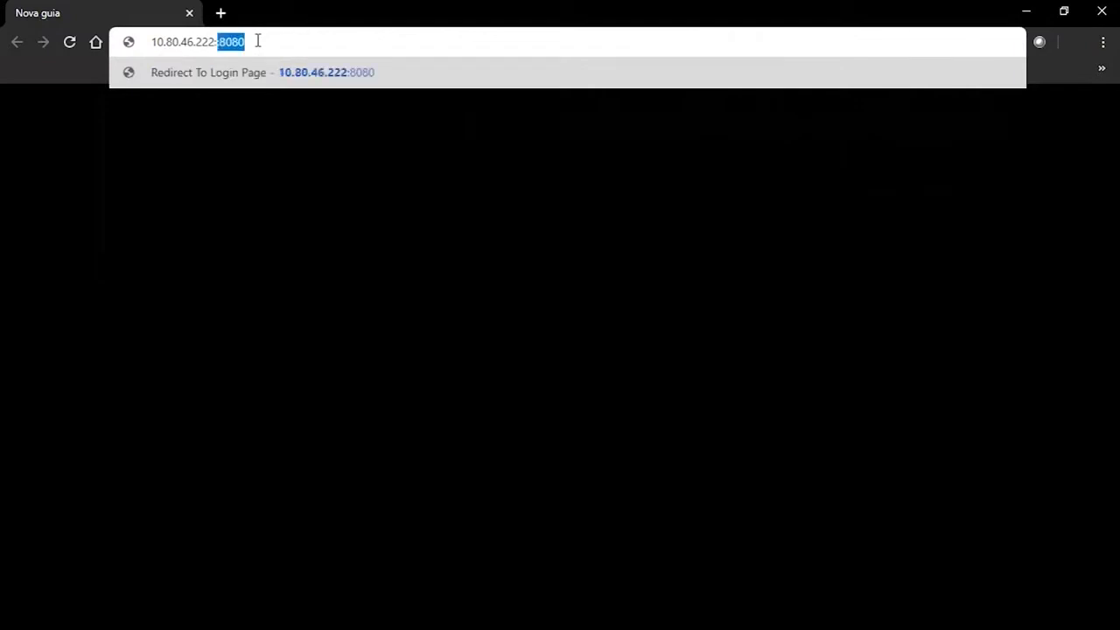
{"action": "type", "text": "8080"}
{"action": "key", "text": "Return"}
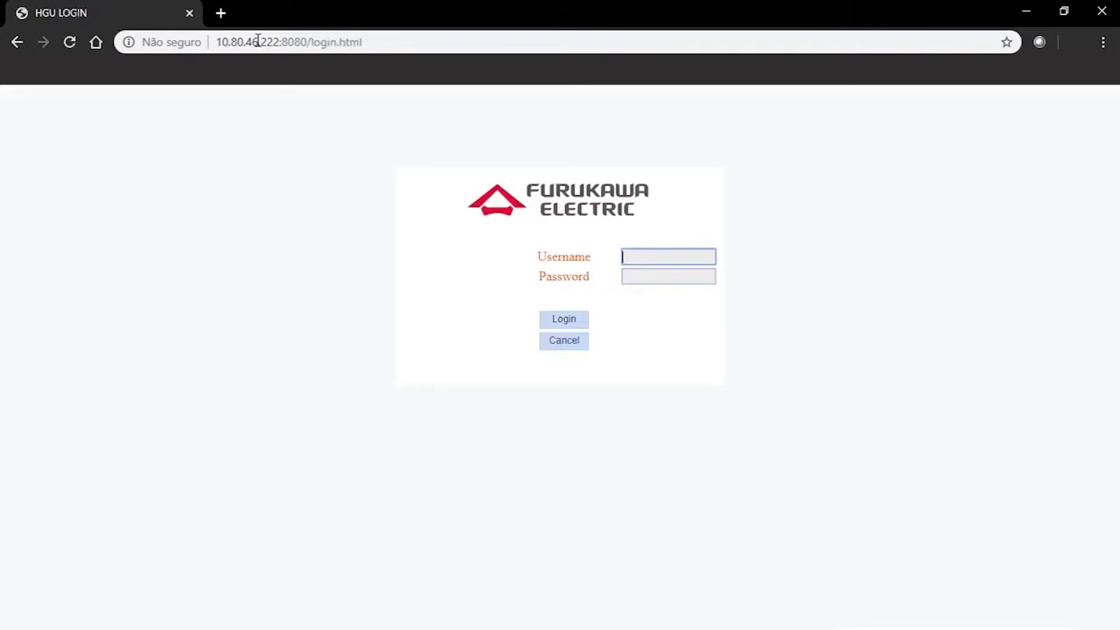
Log in to the ONU's web interface as support with the account password.
{"action": "type", "text": "support"}
{"action": "key", "text": "Tab"}
{"action": "type", "text": "•••"}
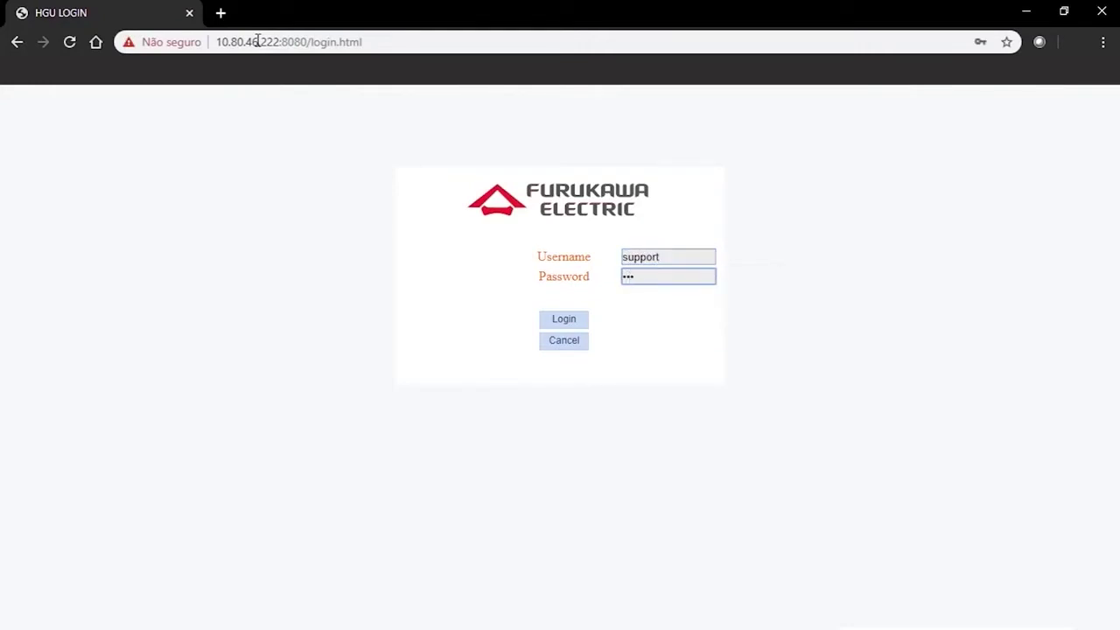
{"action": "key", "text": "Return"}
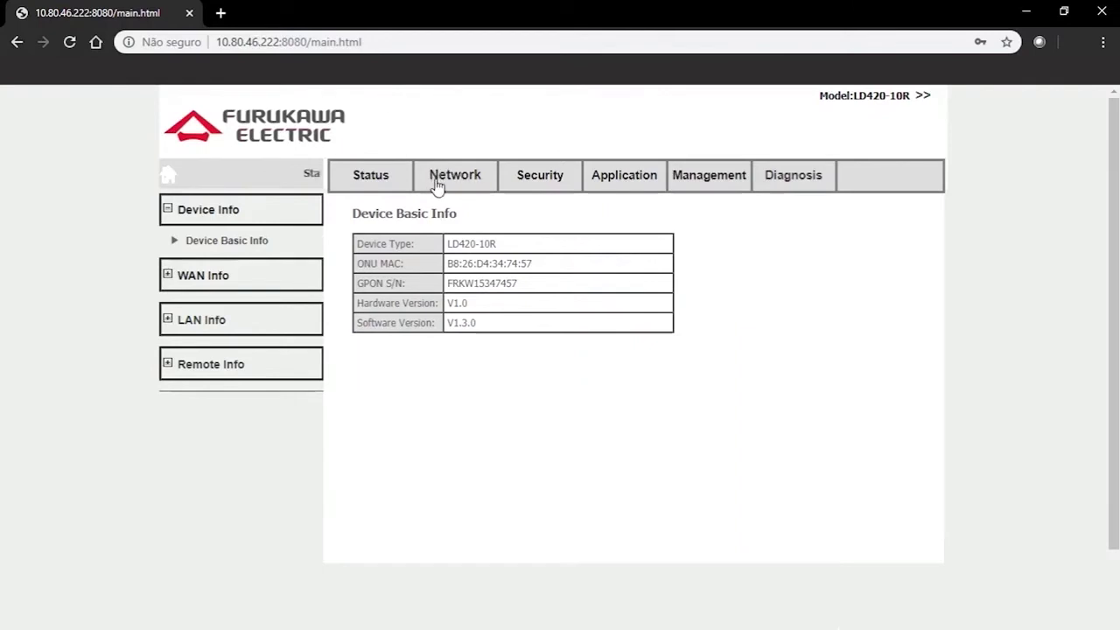
In the network's WAN connection settings, add a new WAN connection in Route mode.
{"action": "left_click", "coordinate": [454, 184]}
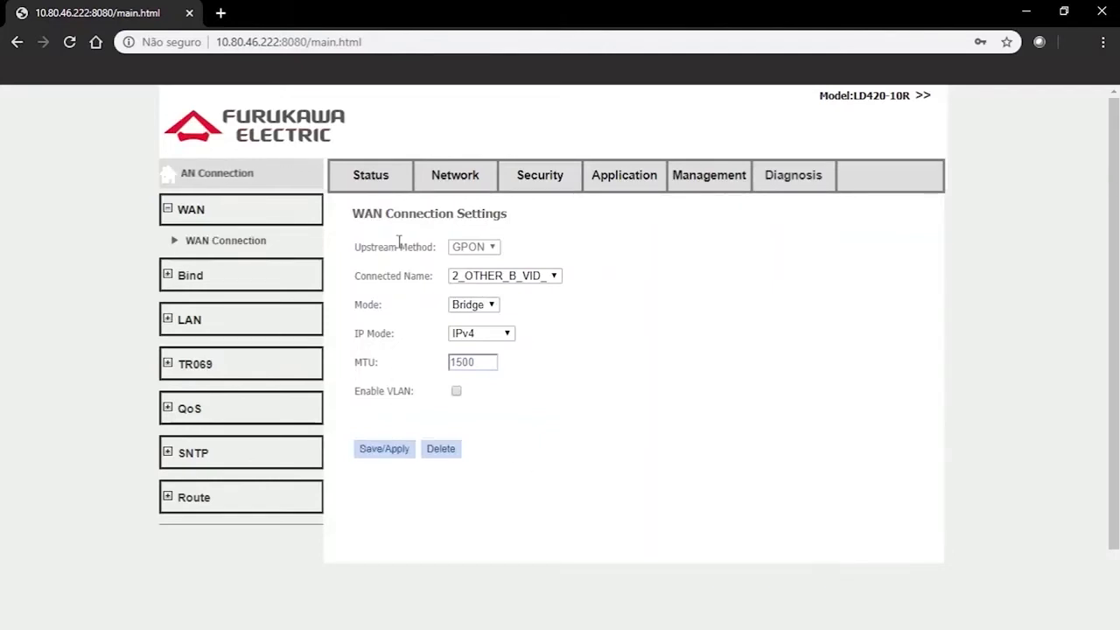
{"action": "left_click", "coordinate": [488, 278]}
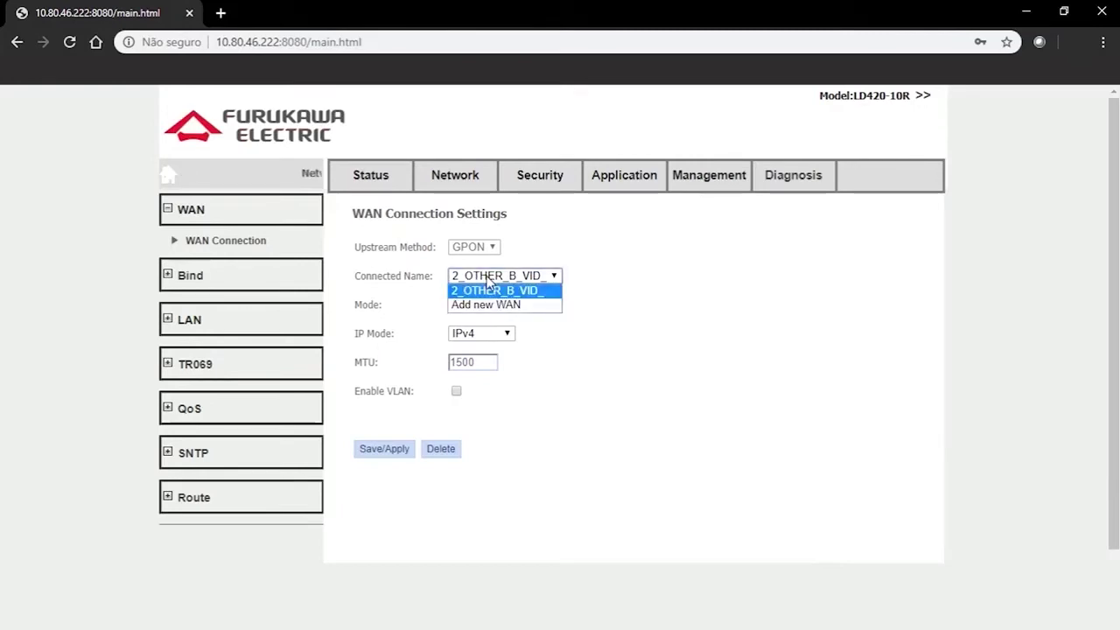
{"action": "left_click", "coordinate": [487, 305]}
{"action": "left_click", "coordinate": [488, 306]}
{"action": "left_click", "coordinate": [489, 333]}
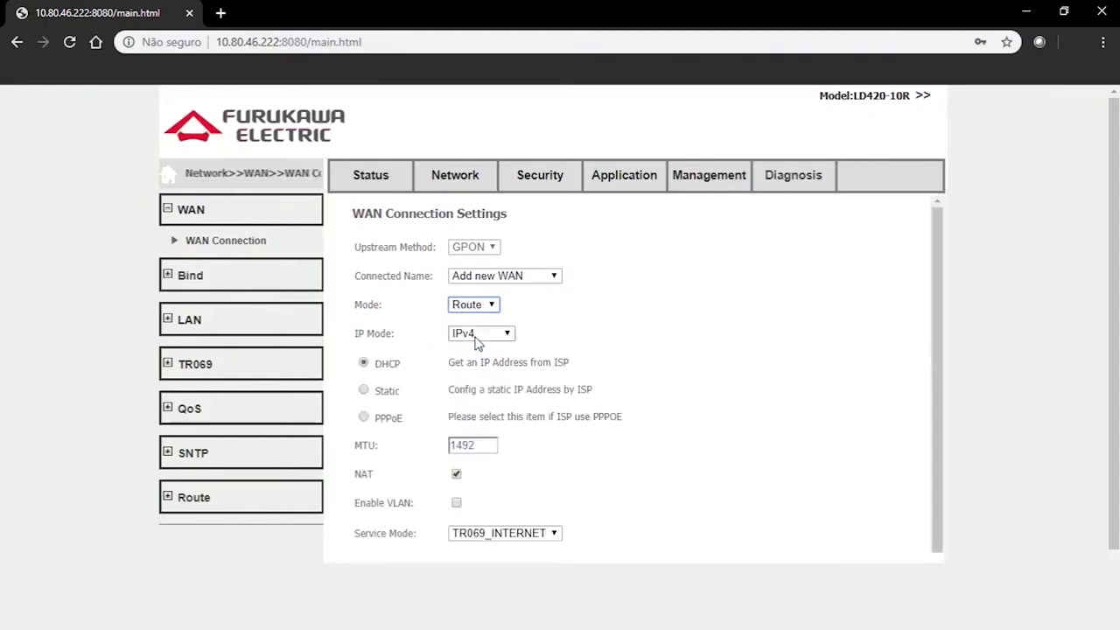
Set the new WAN connection's IP mode to IPv4 and its addressing method to PPPoE.
{"action": "scroll", "coordinate": [645, 390], "scroll_direction": "down", "scroll_amount": 1}
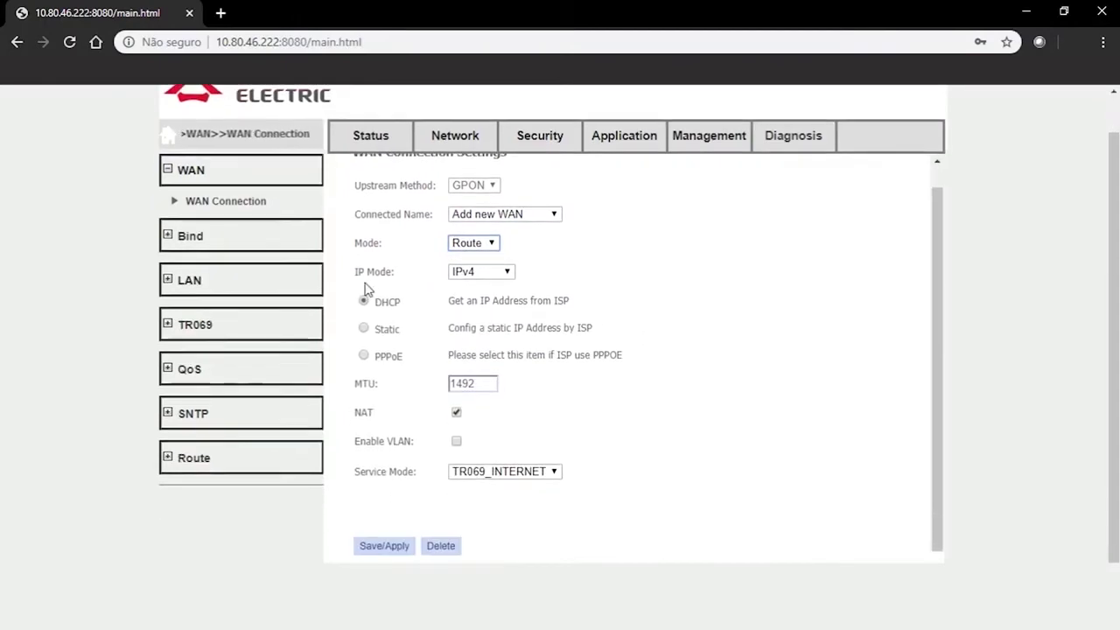
{"action": "left_click", "coordinate": [501, 275]}
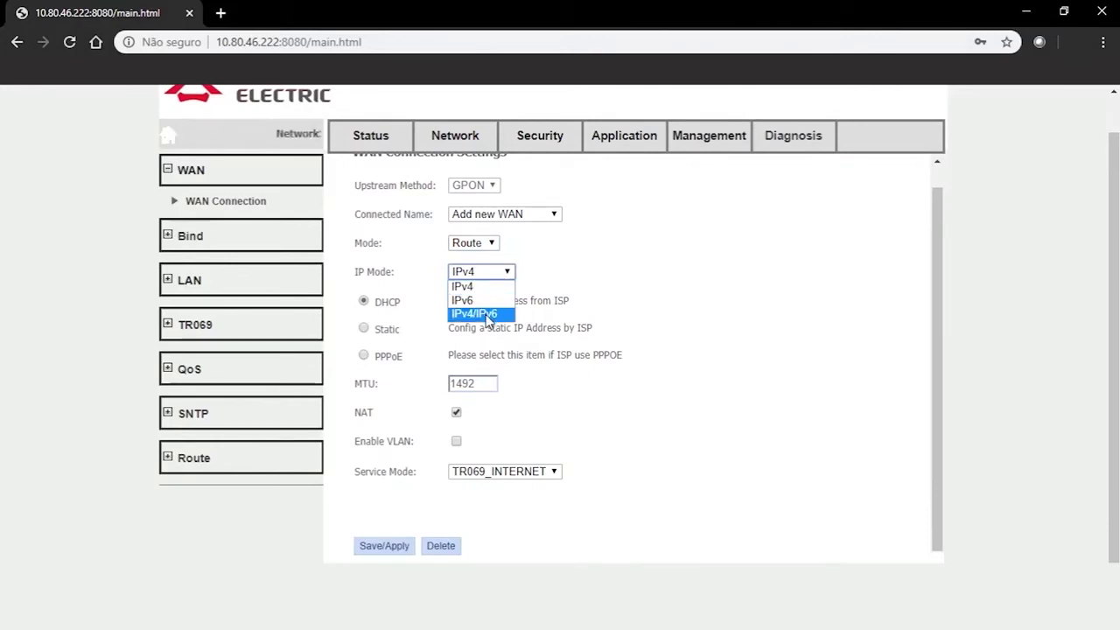
{"action": "left_click", "coordinate": [488, 294]}
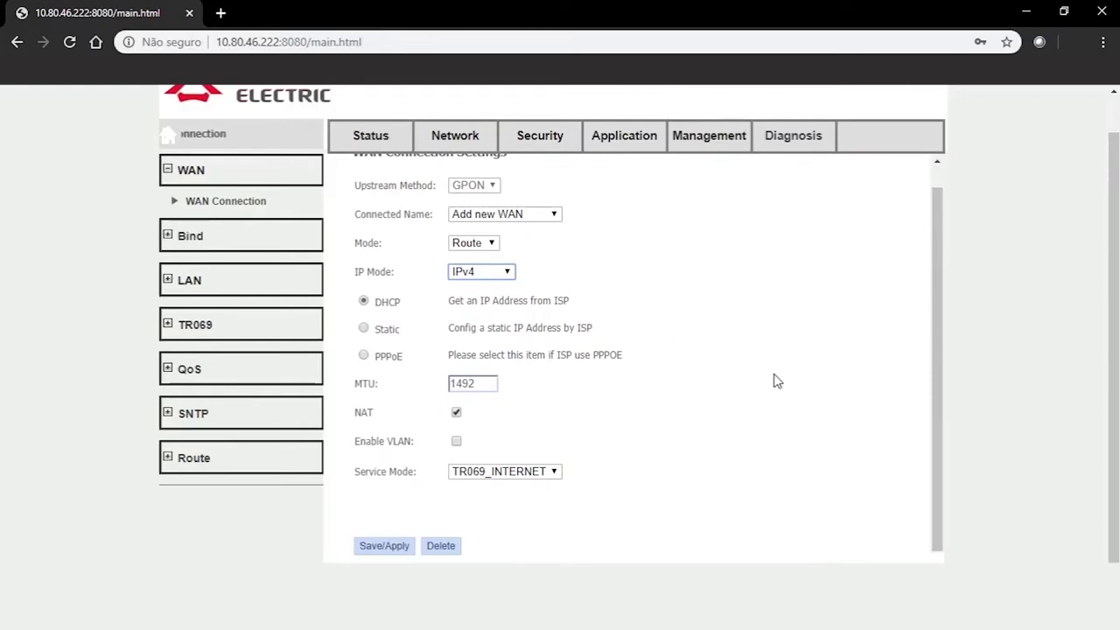
{"action": "left_click", "coordinate": [365, 355]}
{"action": "scroll", "coordinate": [407, 377], "scroll_direction": "down", "scroll_amount": 1}
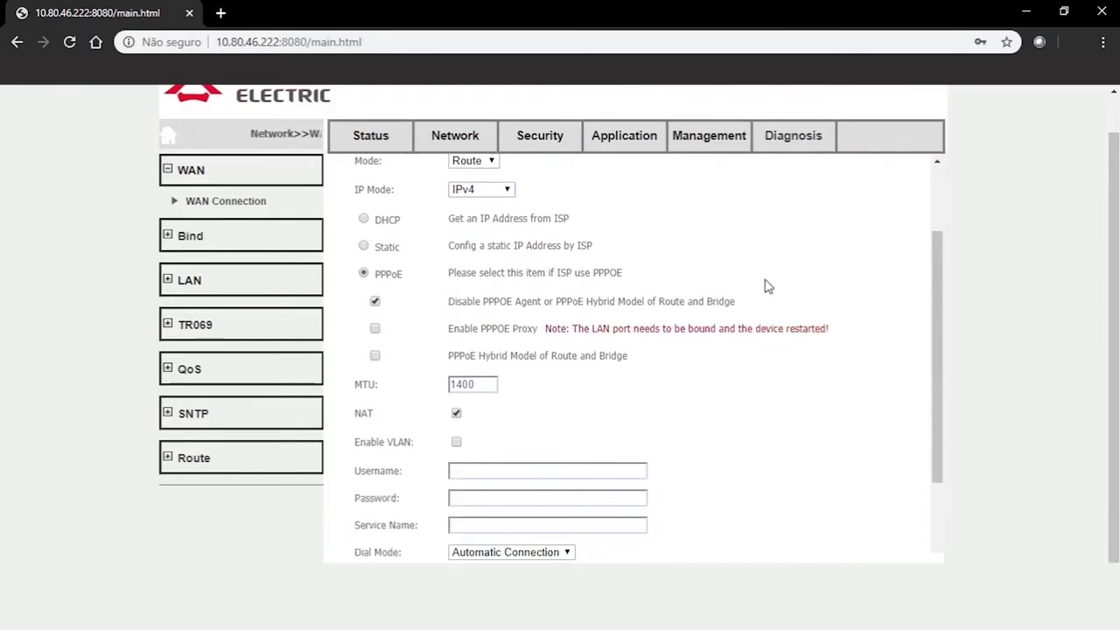
{"action": "scroll", "coordinate": [858, 295], "scroll_direction": "down", "scroll_amount": 2}
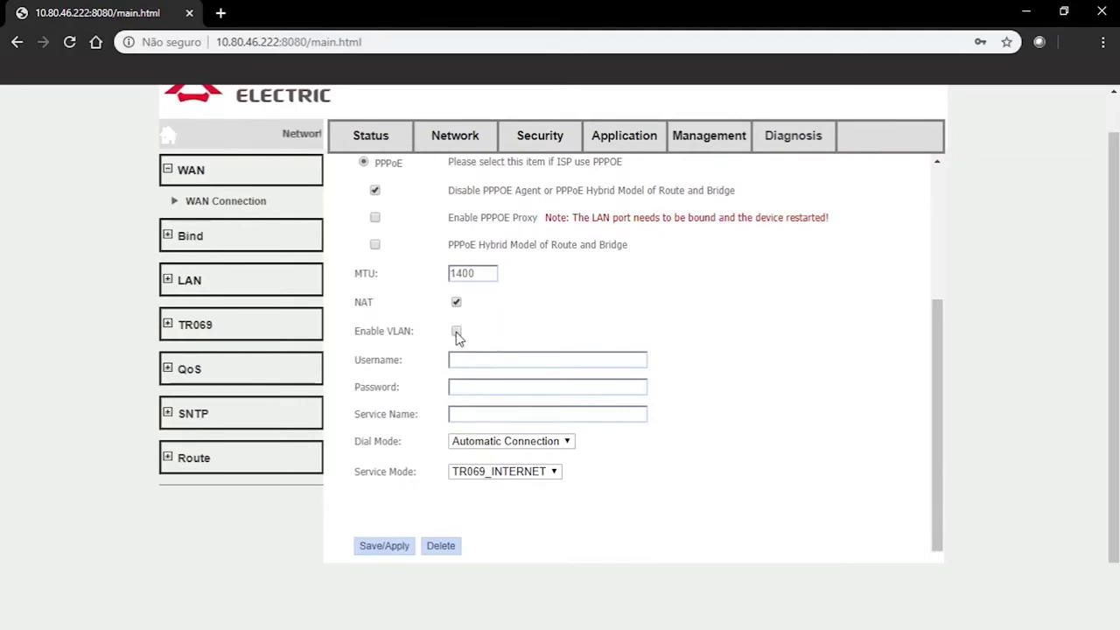
Enable VLAN on the new WAN connection with VLAN ID 701 and 802.1p priority 0.
{"action": "left_click", "coordinate": [456, 333]}
{"action": "left_click", "coordinate": [464, 358]}
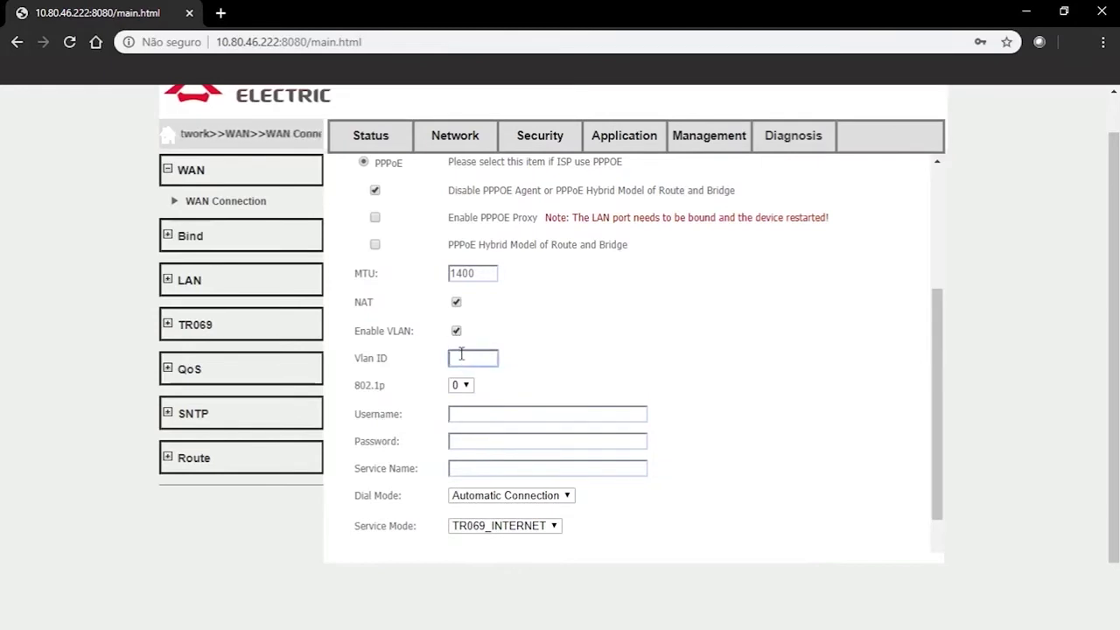
{"action": "type", "text": "7"}
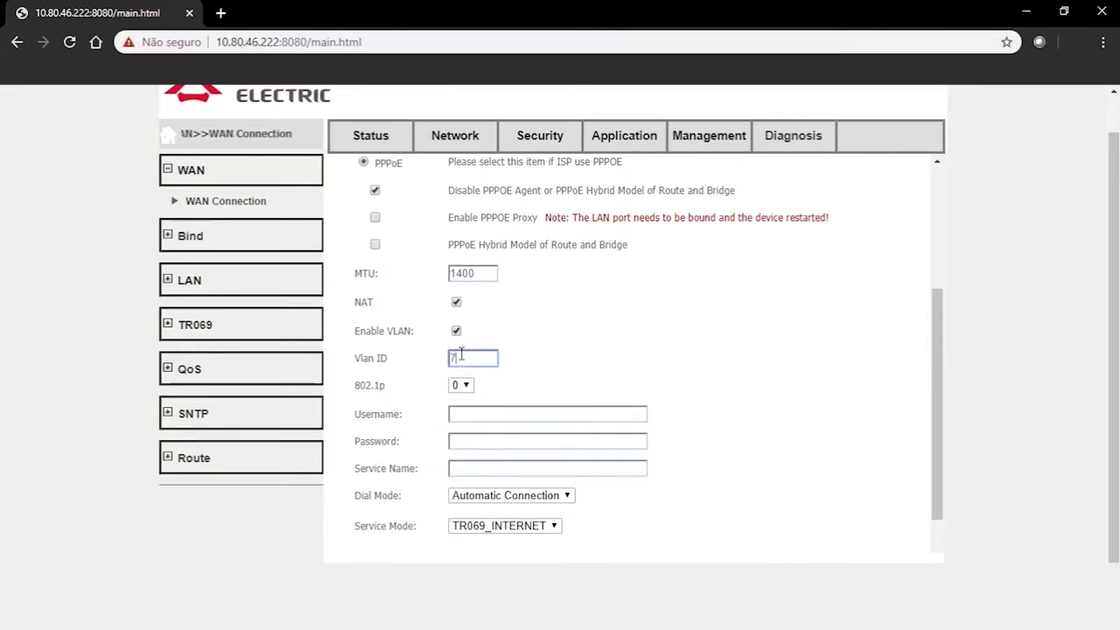
{"action": "type", "text": "01"}
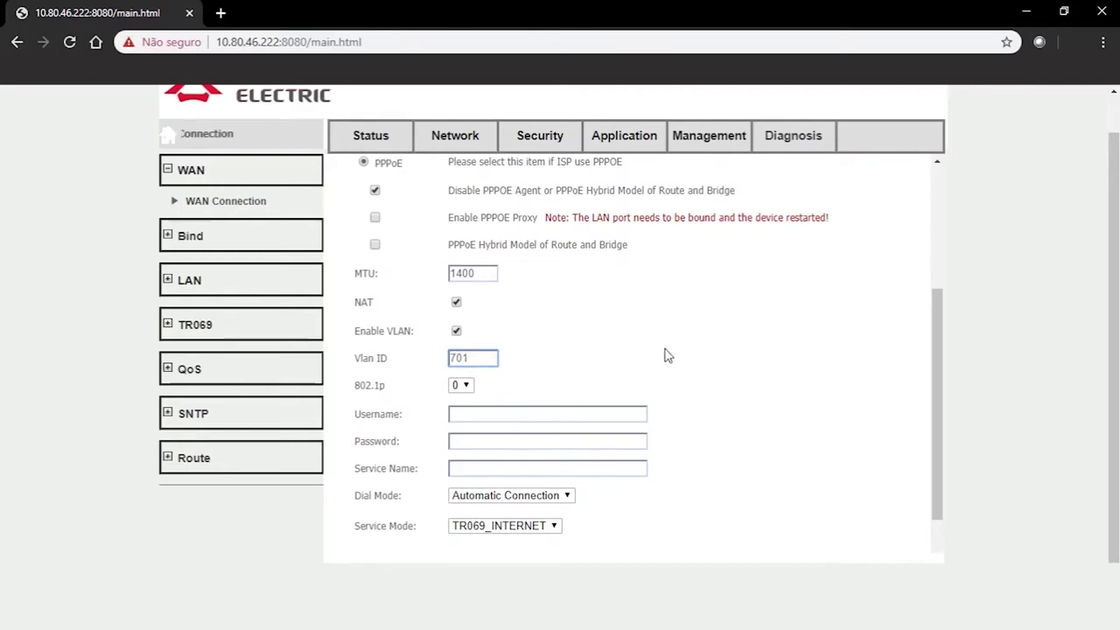
{"action": "left_click", "coordinate": [668, 359]}
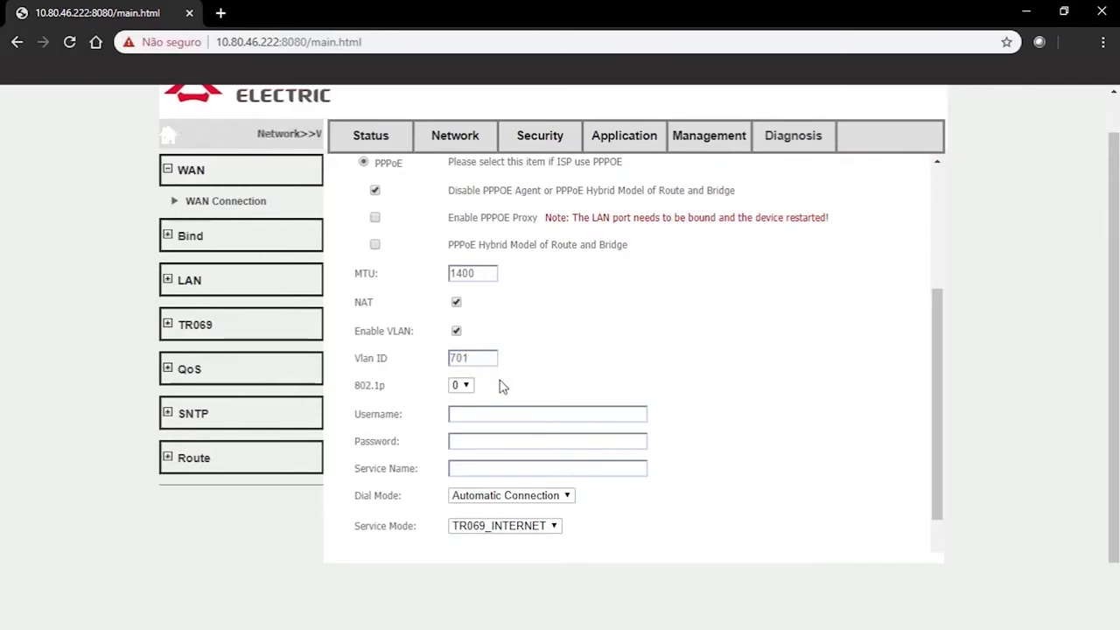
{"action": "left_click", "coordinate": [462, 387]}
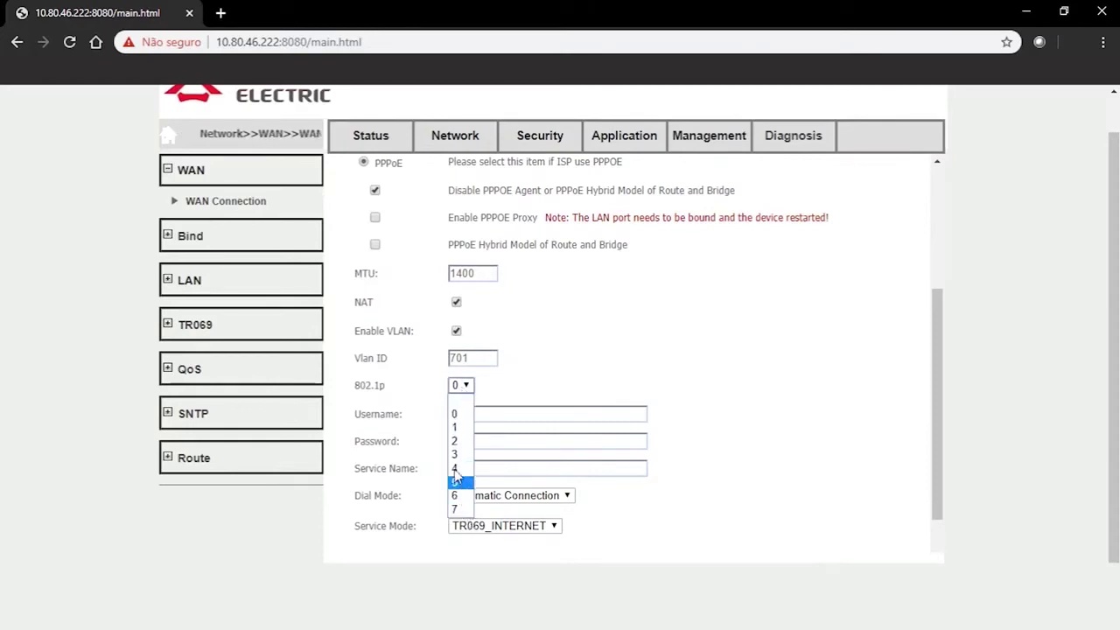
{"action": "left_click", "coordinate": [454, 416]}
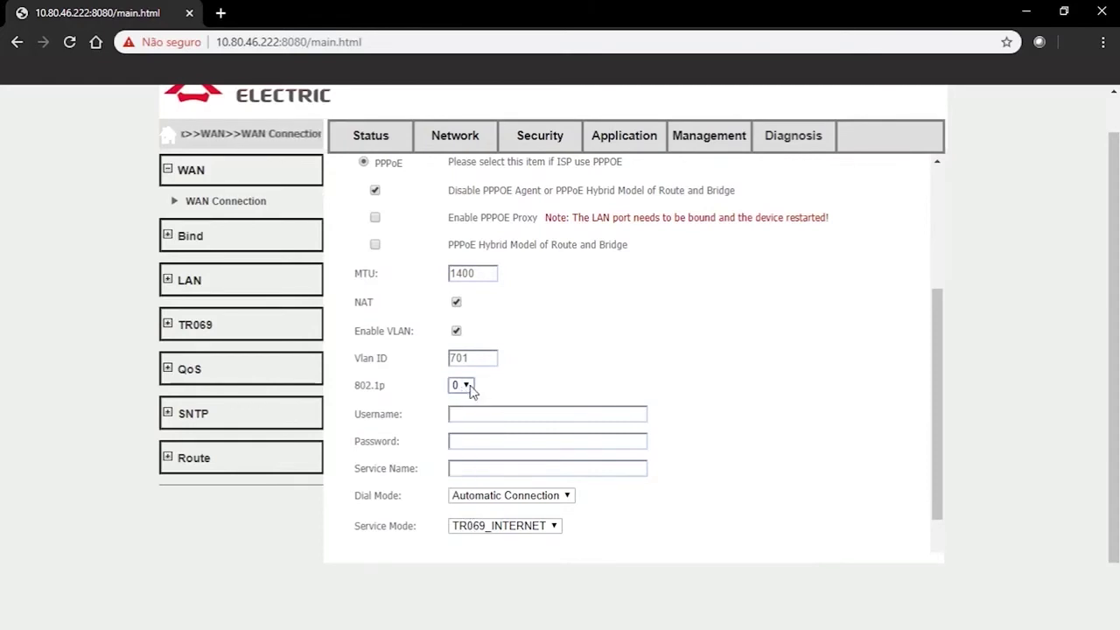
{"action": "left_click", "coordinate": [468, 387]}
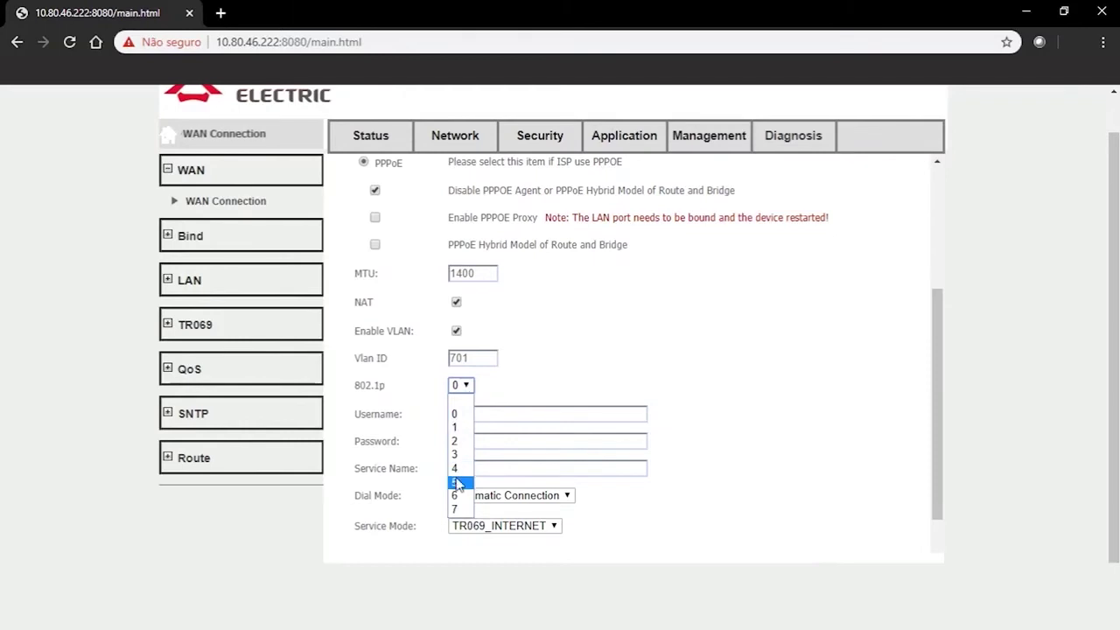
{"action": "left_click", "coordinate": [456, 416]}
Enter the PPPoE username and password for the new WAN connection.
{"action": "left_click", "coordinate": [544, 417]}
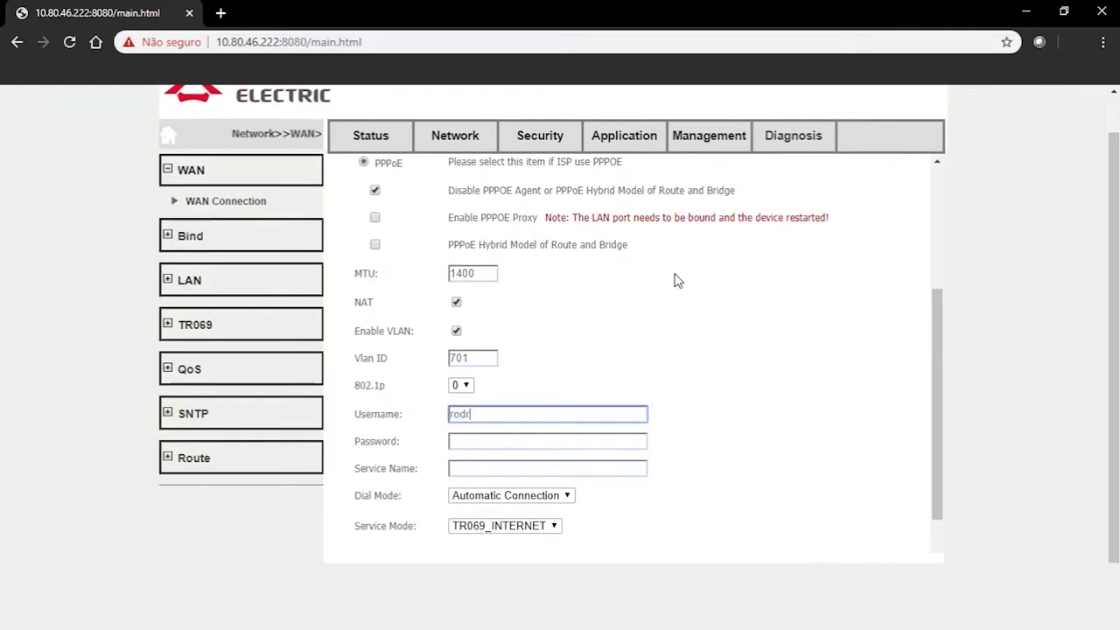
{"action": "key", "text": "Tab"}
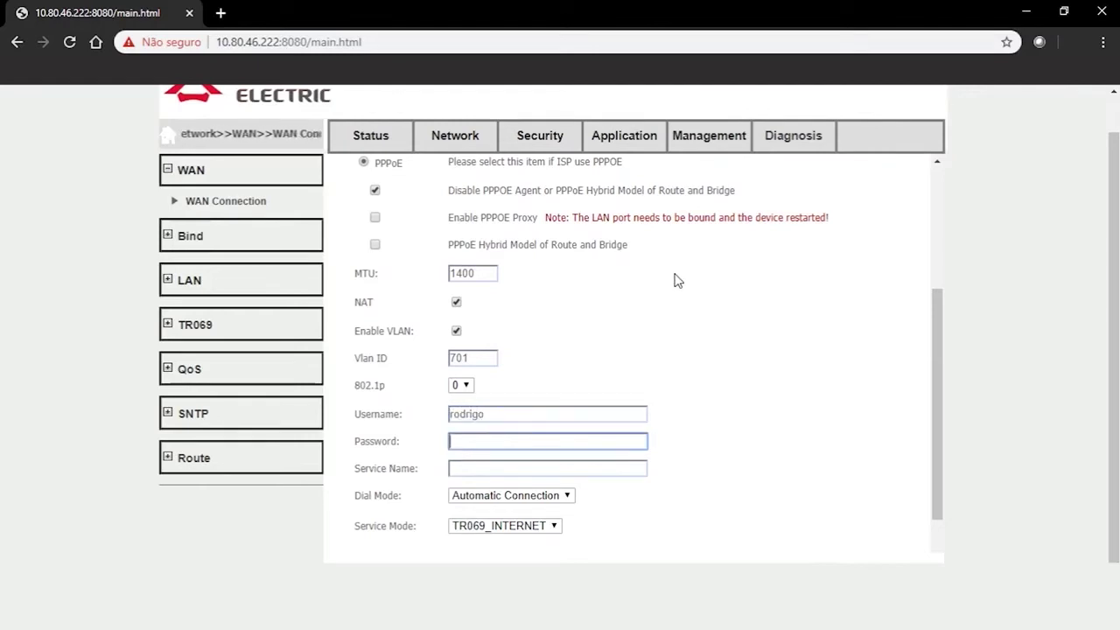
{"action": "type", "text": "••"}
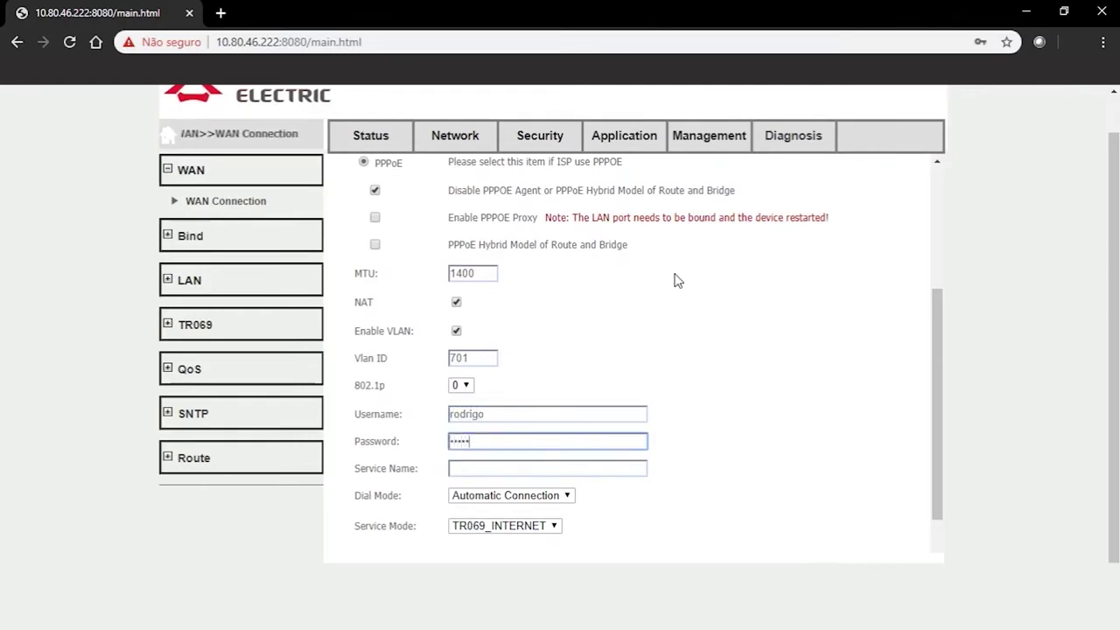
Set the new WAN connection's service mode to INTERNET and save and apply the settings.
{"action": "scroll", "coordinate": [756, 380], "scroll_direction": "down", "scroll_amount": 1}
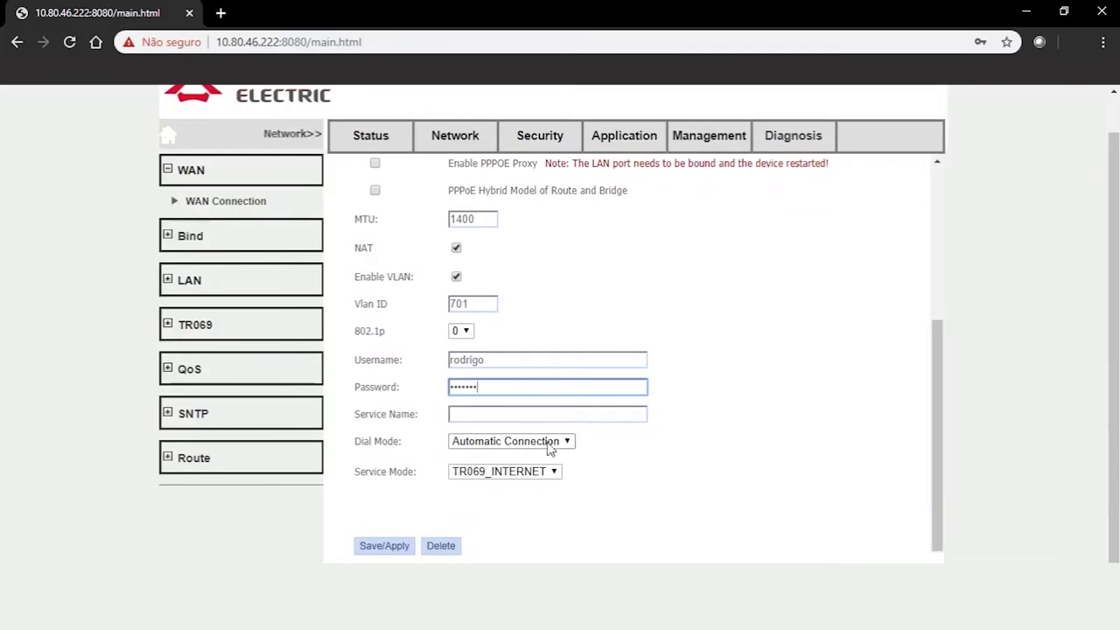
{"action": "left_click", "coordinate": [464, 472]}
{"action": "left_click", "coordinate": [492, 514]}
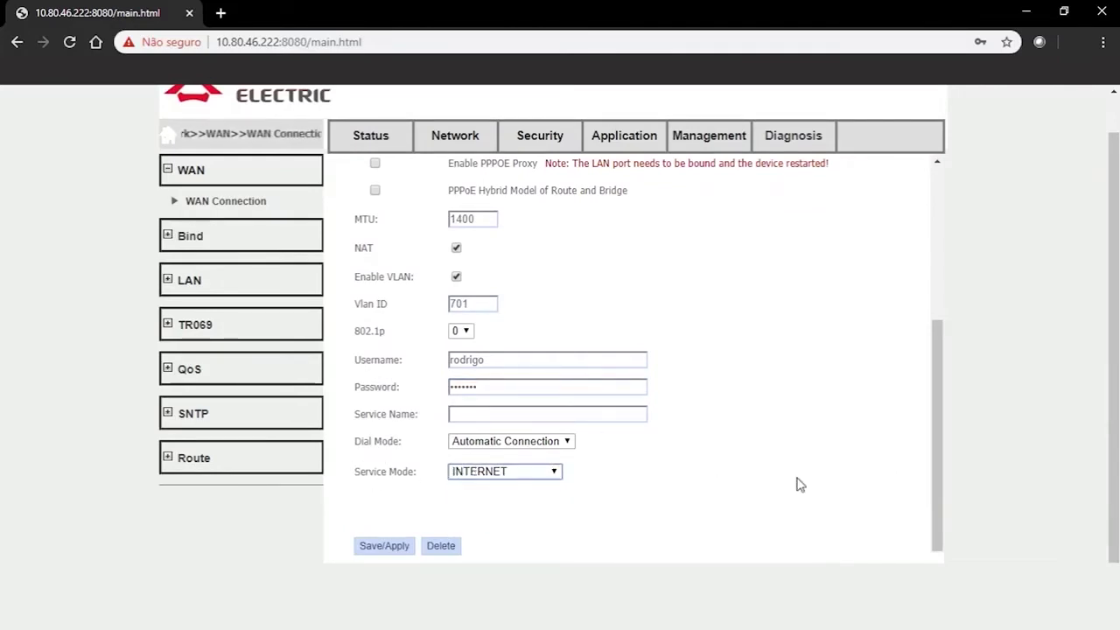
{"action": "left_click", "coordinate": [396, 544]}
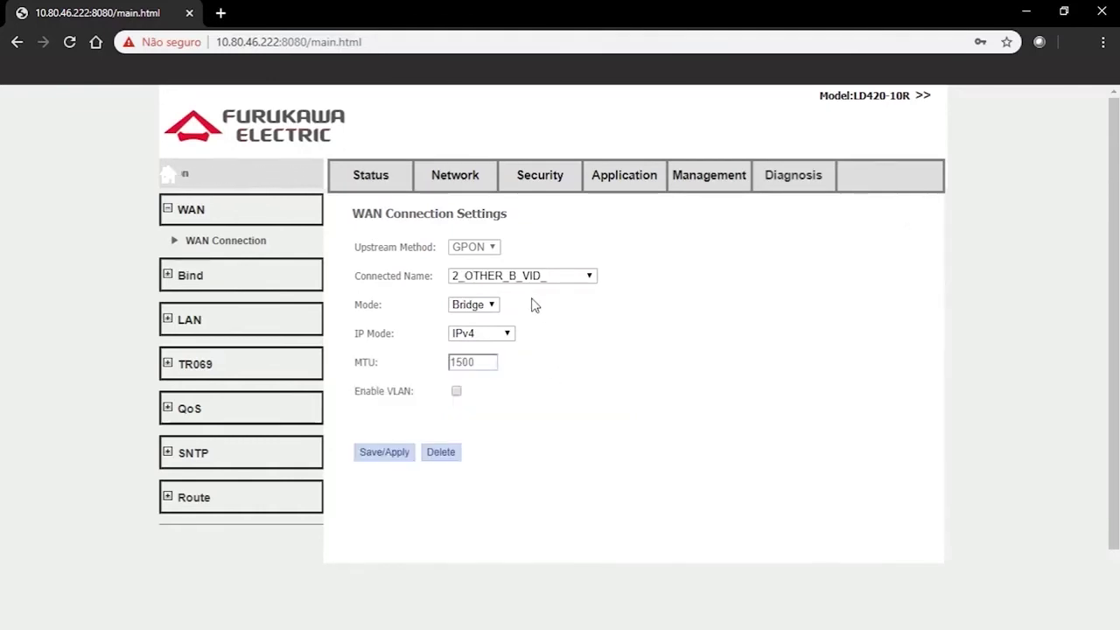
Delete the bridge WAN connection 2_OTHER_B_VID_ and look over the remaining connection's settings.
{"action": "left_click", "coordinate": [565, 275]}
{"action": "left_click", "coordinate": [565, 275]}
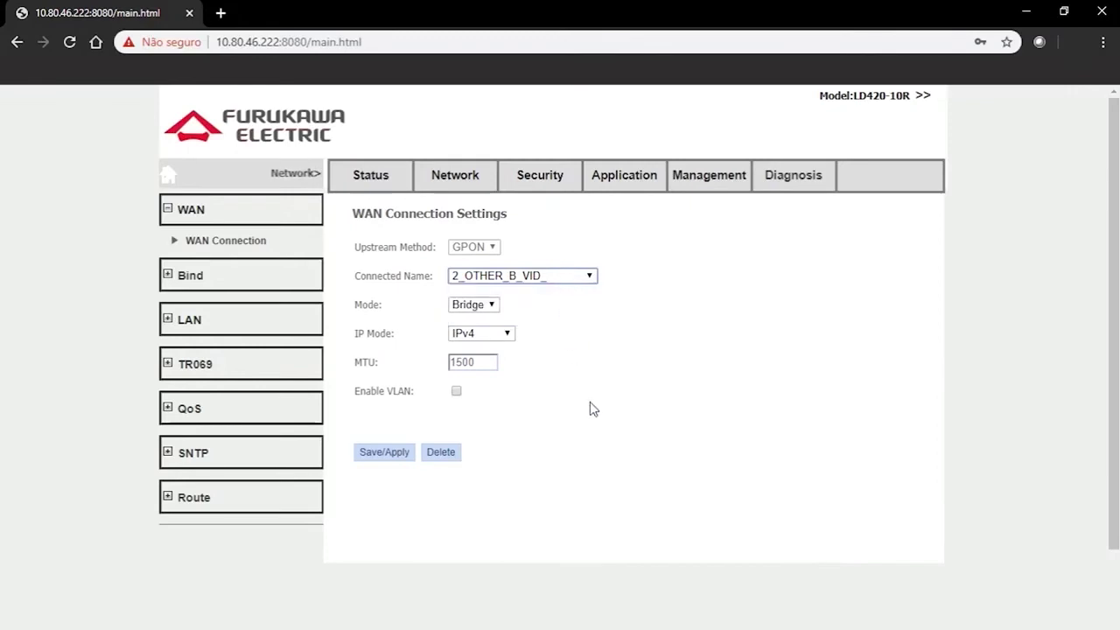
{"action": "left_click", "coordinate": [440, 452]}
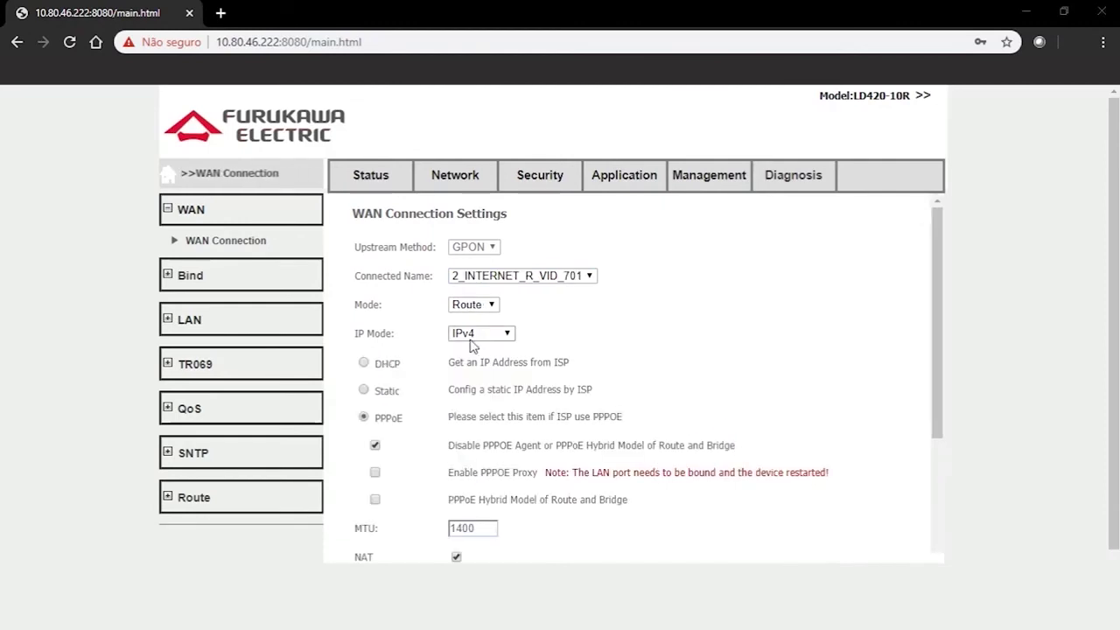
{"action": "scroll", "coordinate": [520, 362], "scroll_direction": "down", "scroll_amount": 4}
{"action": "scroll", "coordinate": [518, 365], "scroll_direction": "up", "scroll_amount": 4}
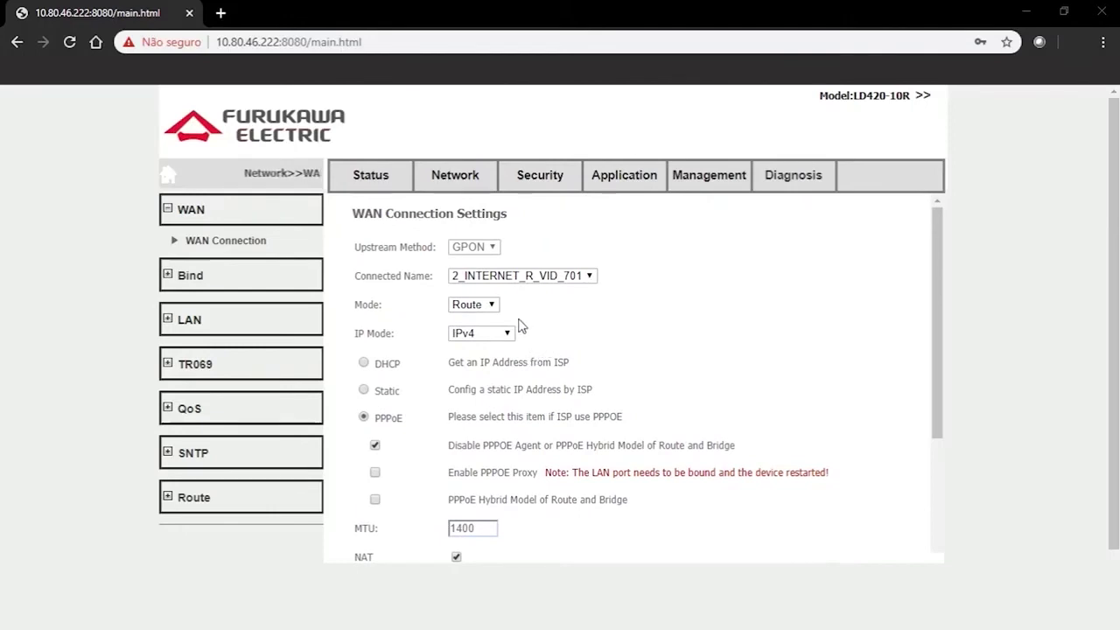
Check the device's WAN IPv4 status, examining the connection's type and VLAN ID.
{"action": "left_click", "coordinate": [370, 176]}
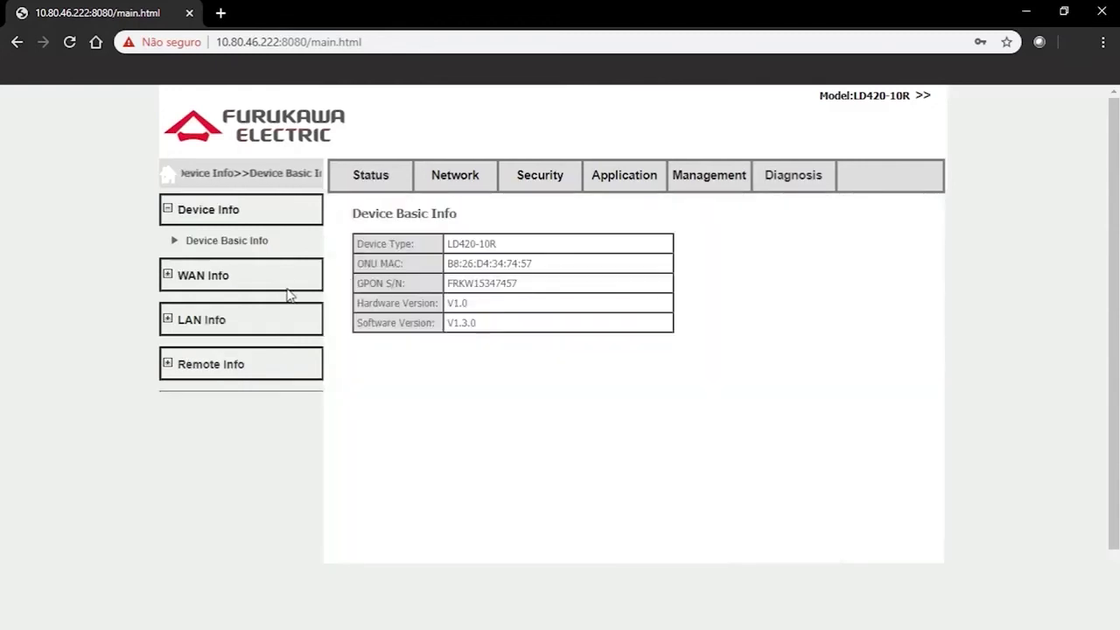
{"action": "left_click", "coordinate": [228, 278]}
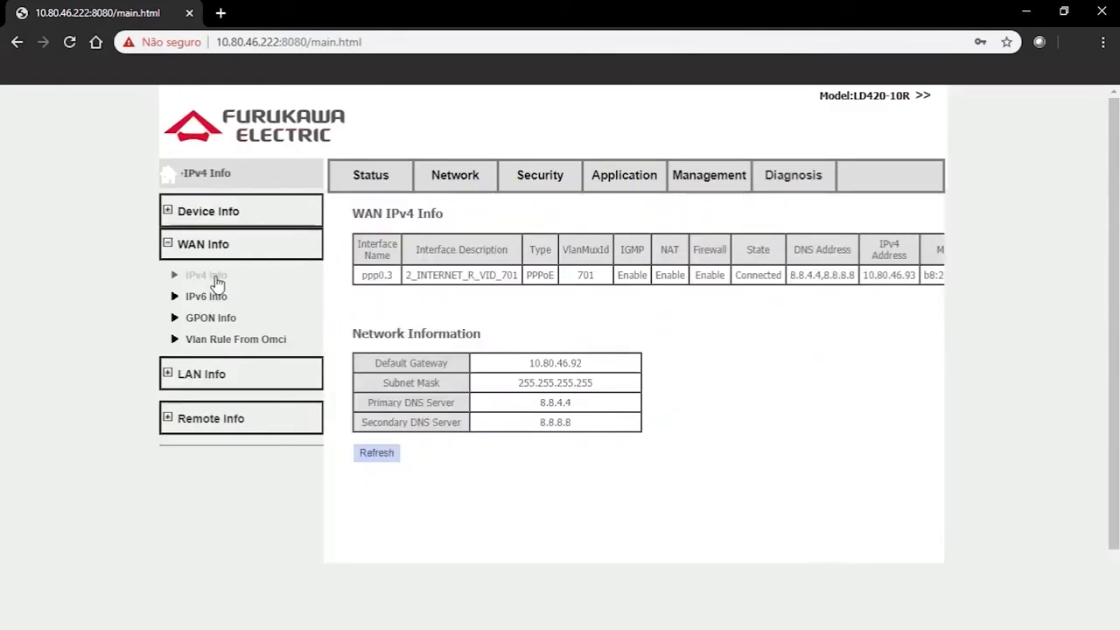
{"action": "left_click", "coordinate": [218, 281]}
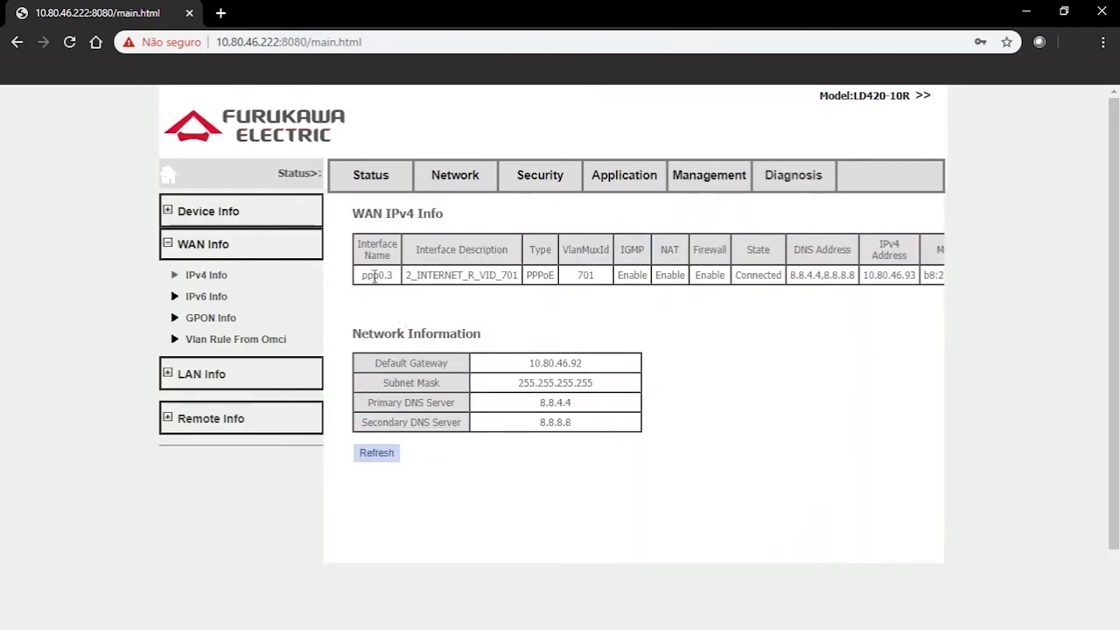
{"action": "left_click_drag", "start_coordinate": [529, 276], "coordinate": [547, 277]}
{"action": "double_click", "coordinate": [586, 275]}
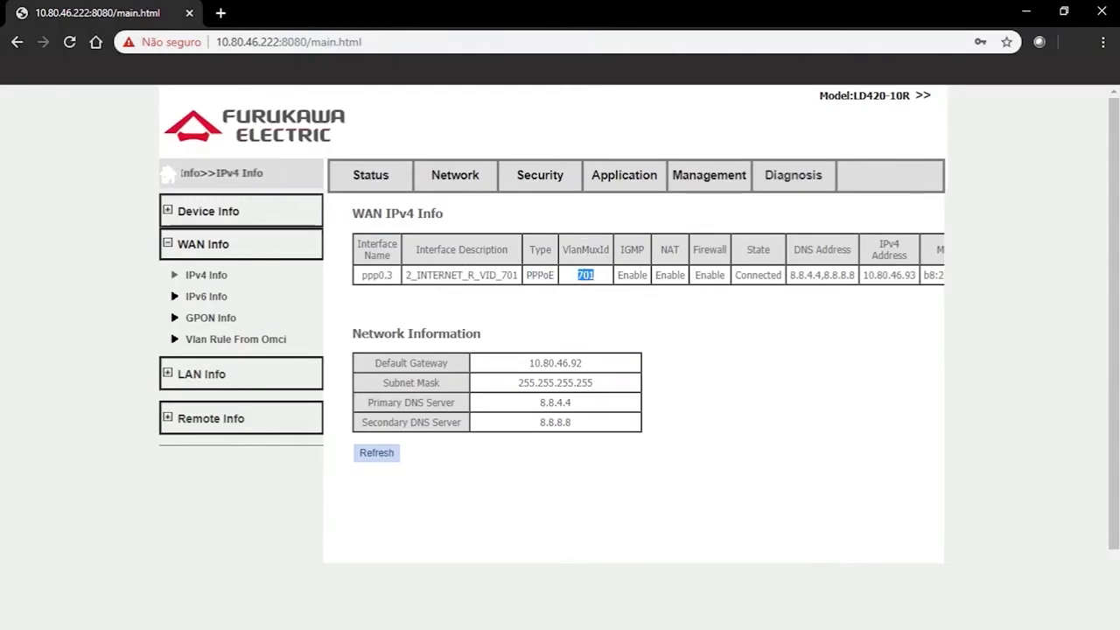
Examine the WAN connection's IGMP, NAT, firewall, connection state, DNS and MAC address entries in the IPv4 status table.
{"action": "scroll", "coordinate": [538, 330], "scroll_direction": "right", "scroll_amount": 2}
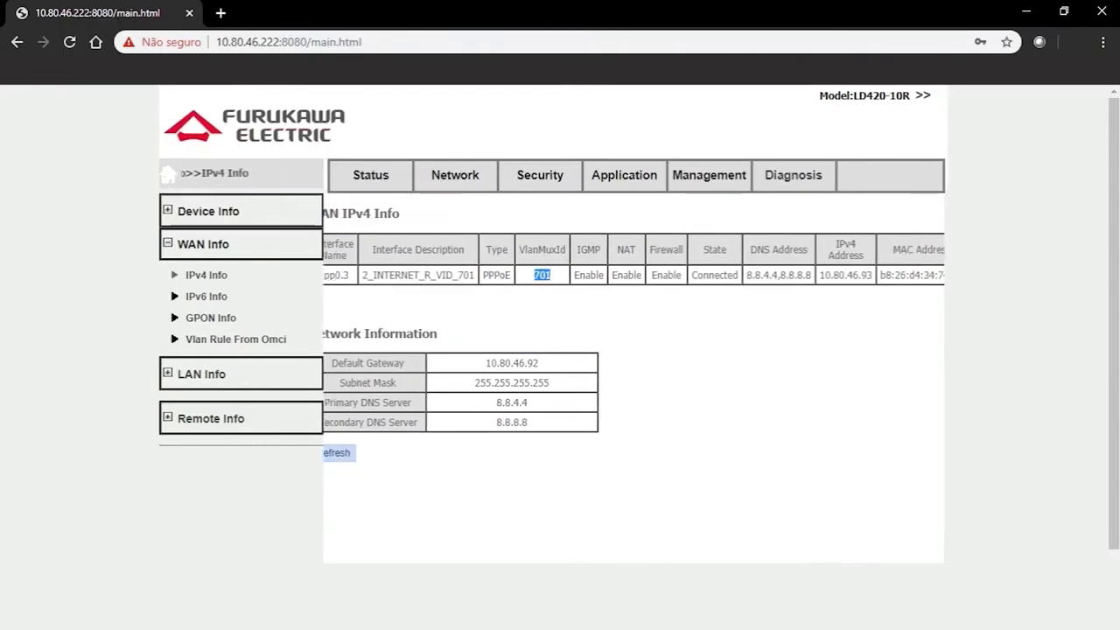
{"action": "double_click", "coordinate": [564, 275]}
{"action": "double_click", "coordinate": [601, 275]}
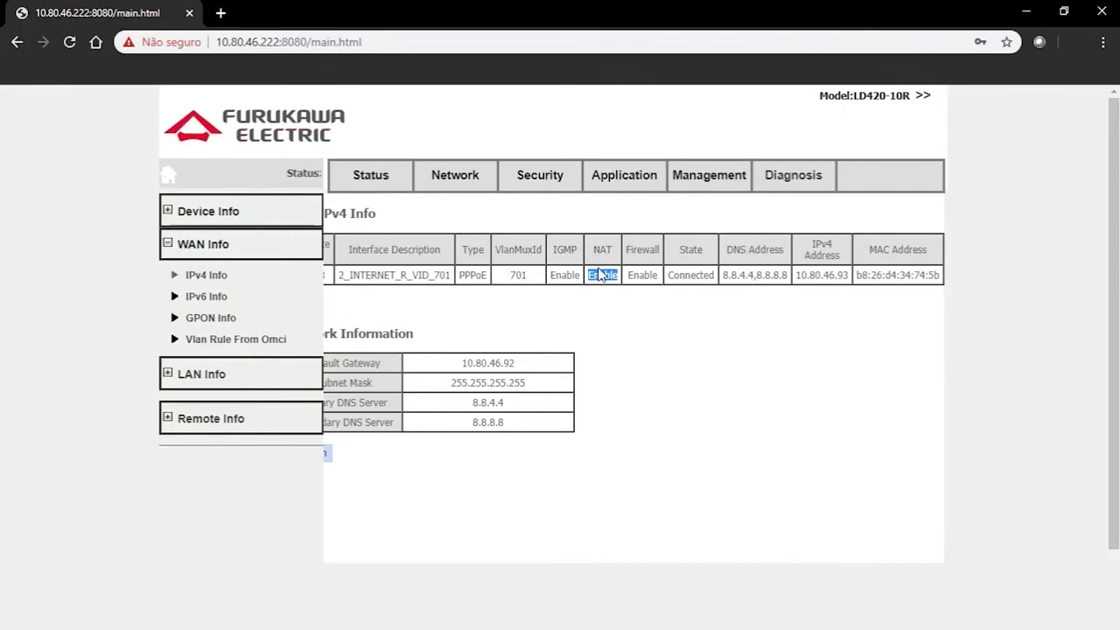
{"action": "double_click", "coordinate": [642, 275]}
{"action": "double_click", "coordinate": [681, 249]}
{"action": "left_click", "coordinate": [682, 276]}
{"action": "double_click", "coordinate": [682, 277]}
{"action": "left_click", "coordinate": [735, 274]}
{"action": "left_click_drag", "start_coordinate": [723, 277], "coordinate": [768, 290]}
{"action": "left_click", "coordinate": [773, 322]}
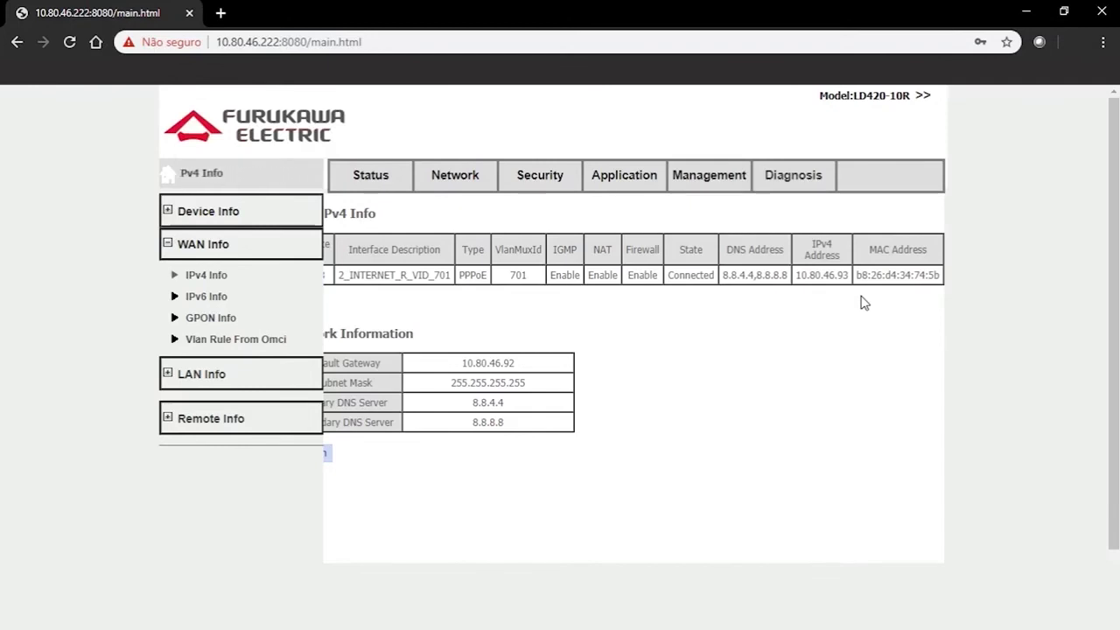
{"action": "left_click_drag", "start_coordinate": [870, 250], "coordinate": [931, 252]}
{"action": "left_click", "coordinate": [893, 273]}
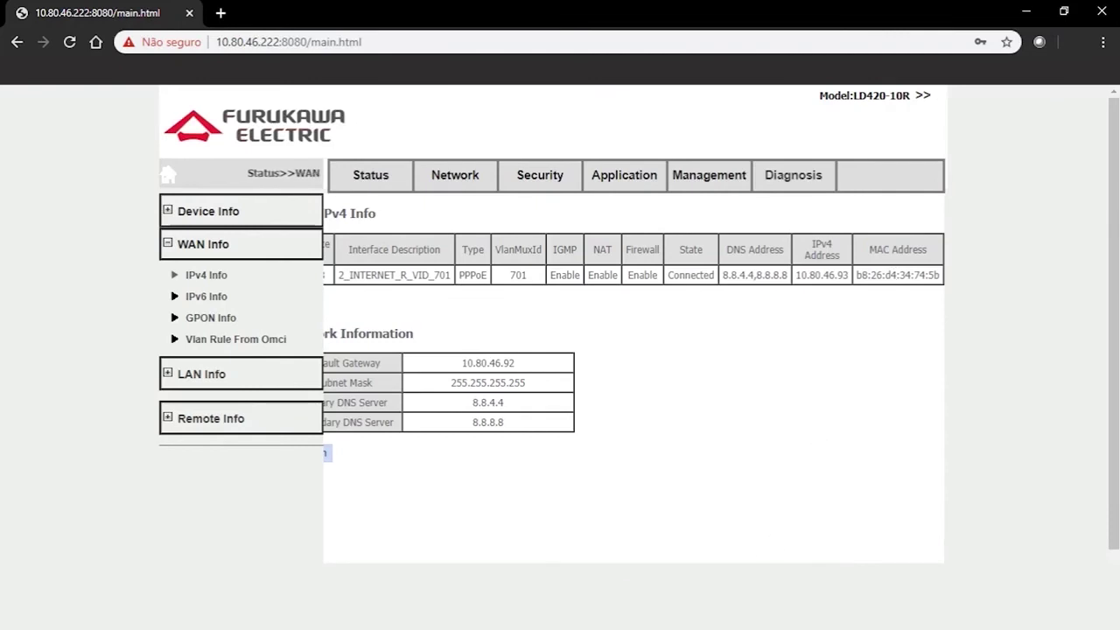
{"action": "scroll", "coordinate": [634, 335], "scroll_direction": "left", "scroll_amount": 2}
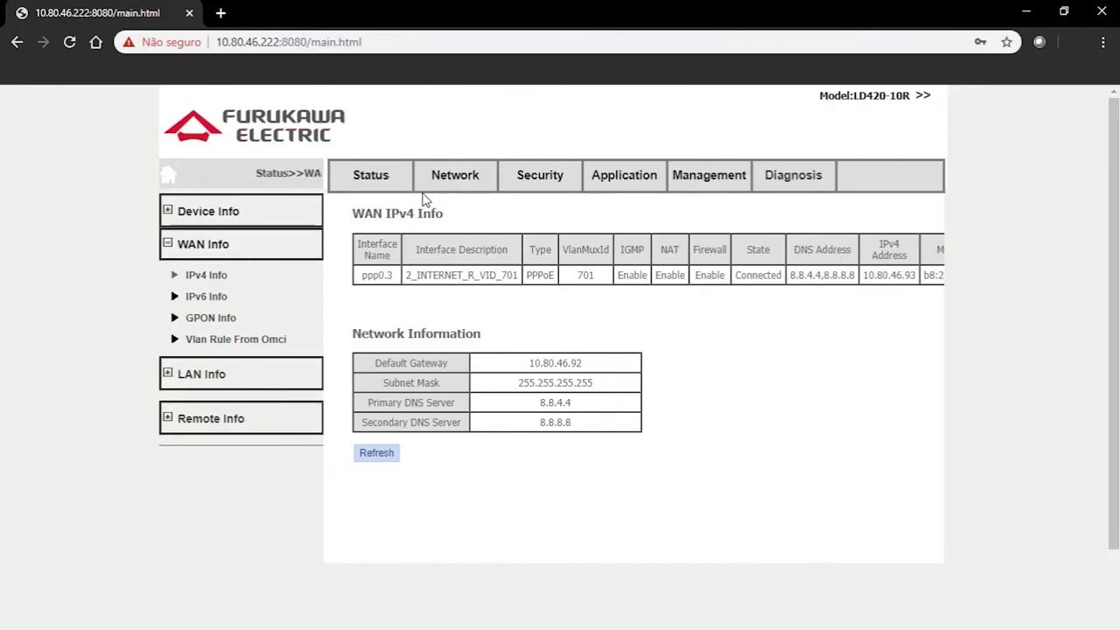
Review the saved WAN connection settings and the device's model designation, from the connection mode down to the bound port.
{"action": "left_click", "coordinate": [461, 183]}
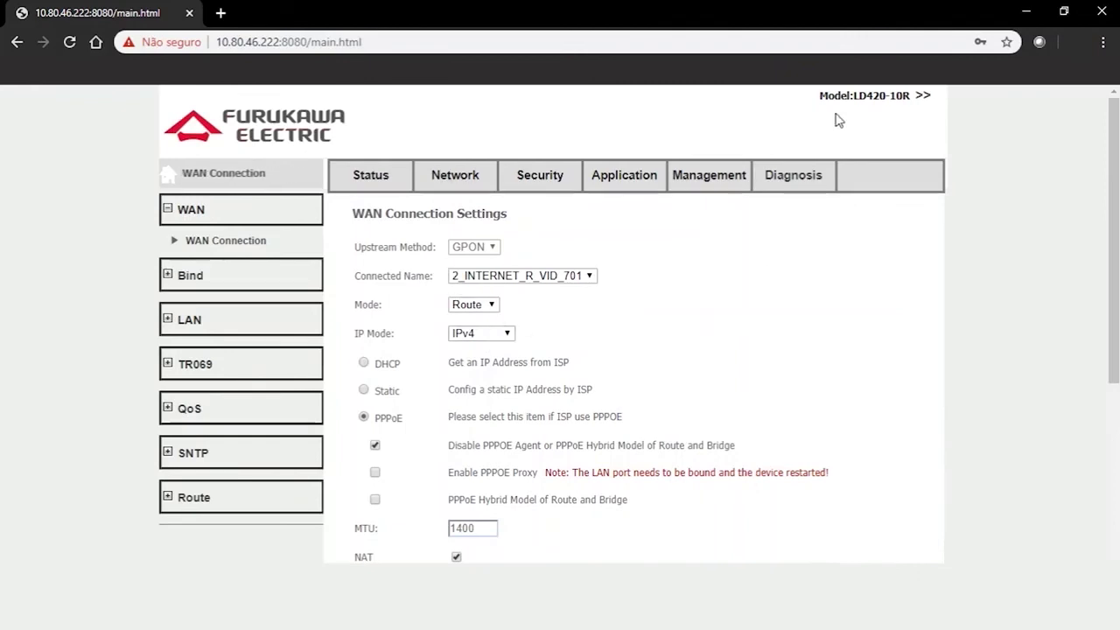
{"action": "left_click_drag", "start_coordinate": [856, 95], "coordinate": [915, 96]}
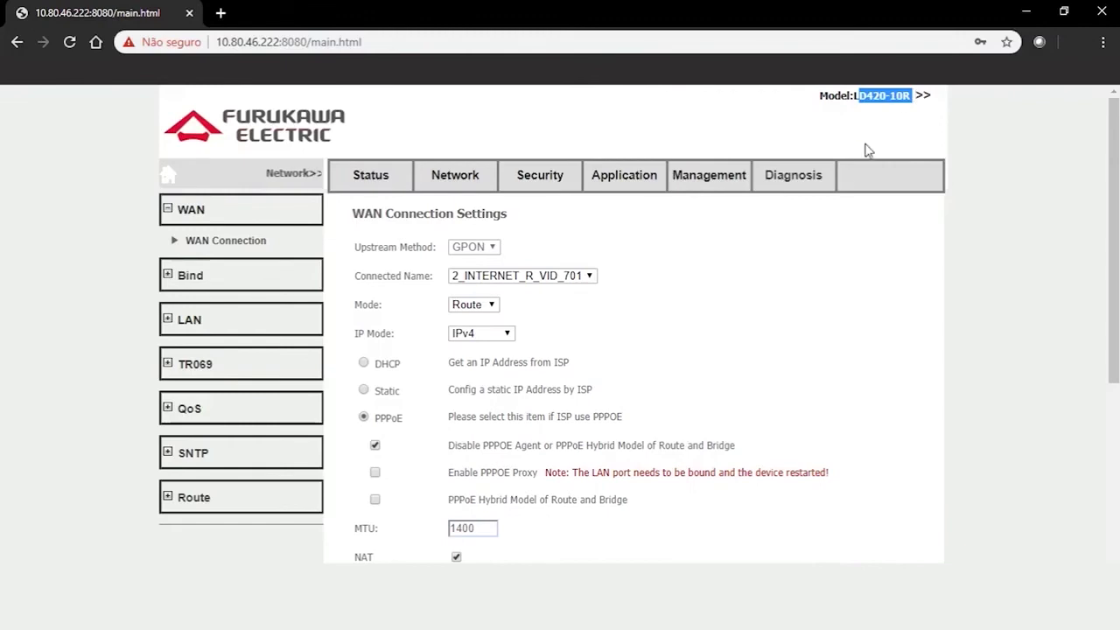
{"action": "scroll", "coordinate": [877, 133], "scroll_direction": "down", "scroll_amount": 4}
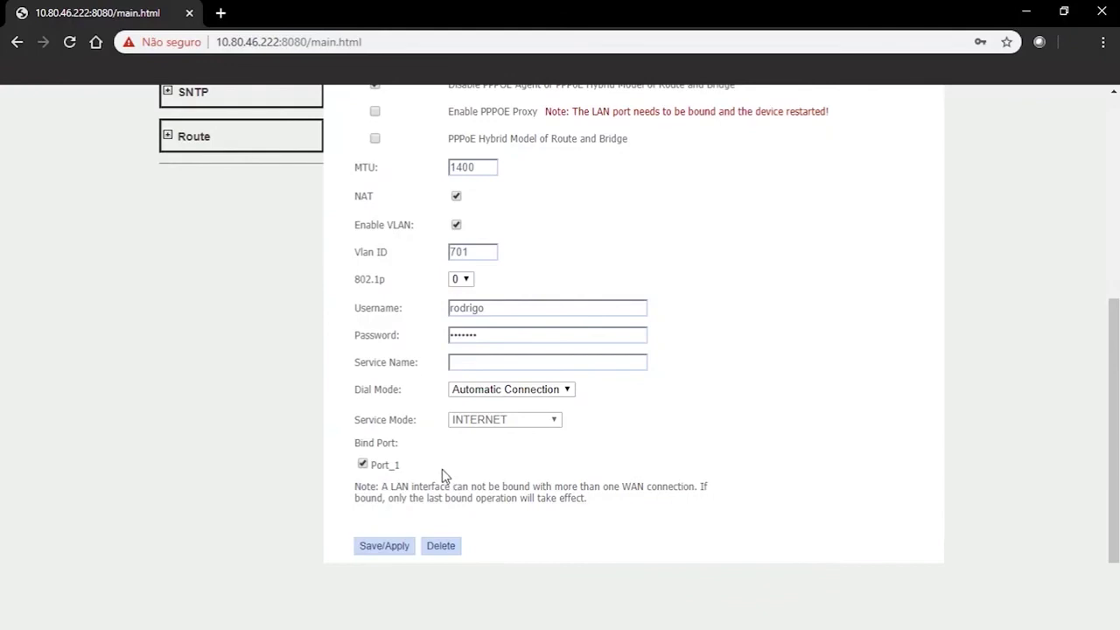
{"action": "scroll", "coordinate": [503, 477], "scroll_direction": "up", "scroll_amount": 4}
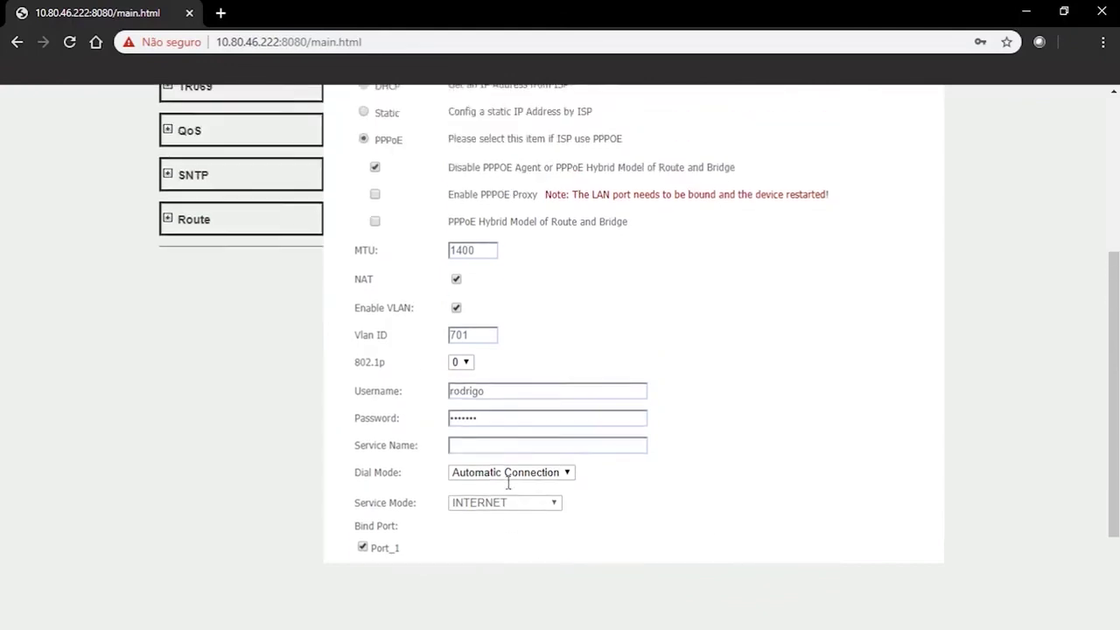